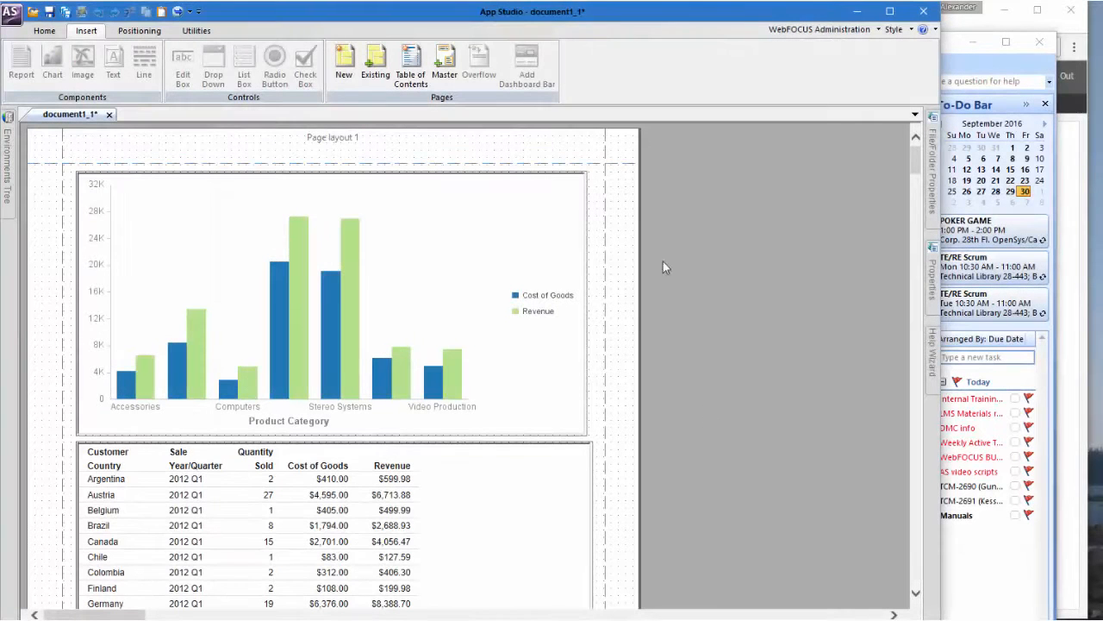
Step: Run the open chart-and-report document to preview it in the browser
click(180, 14)
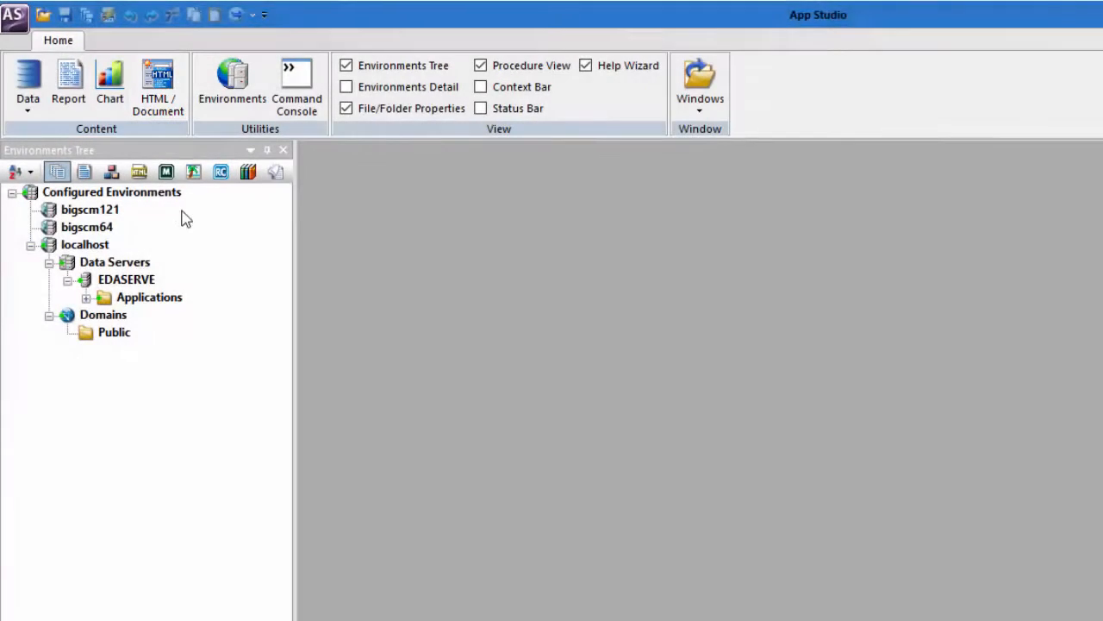
Step: Start a new HTML/Document from the 8201vid application folder's menu
click(90, 241)
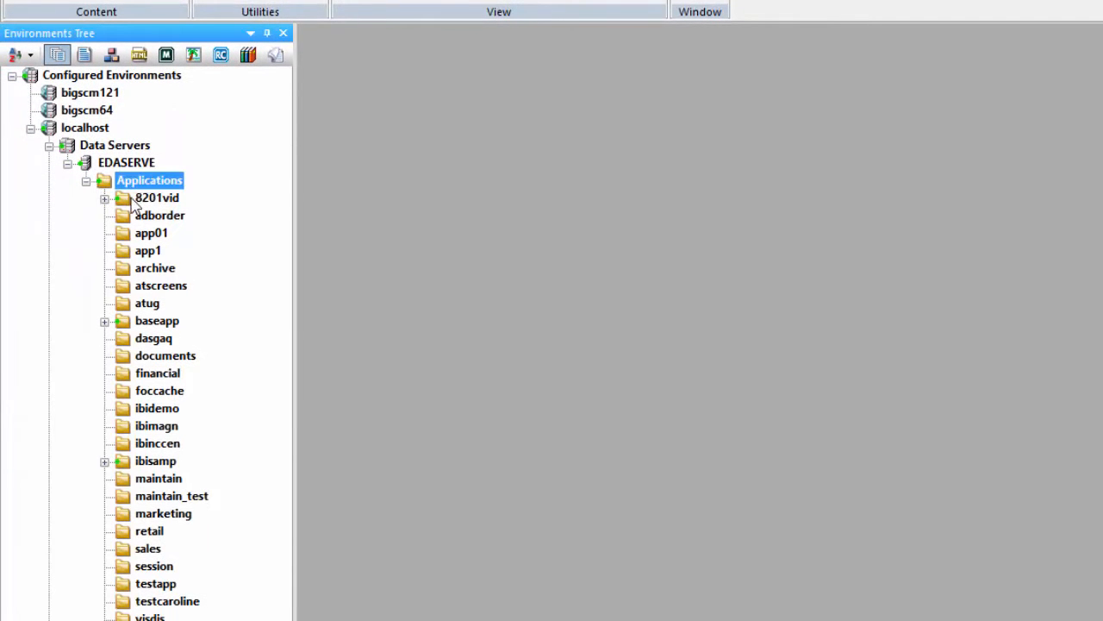
right_click(158, 198)
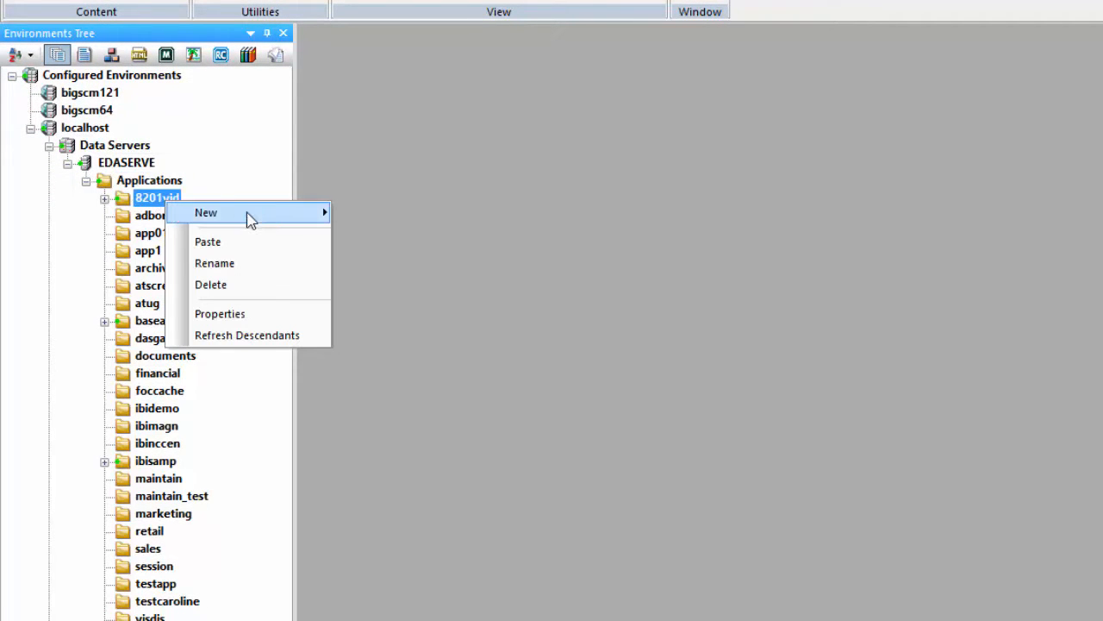
mouse_move(247, 212)
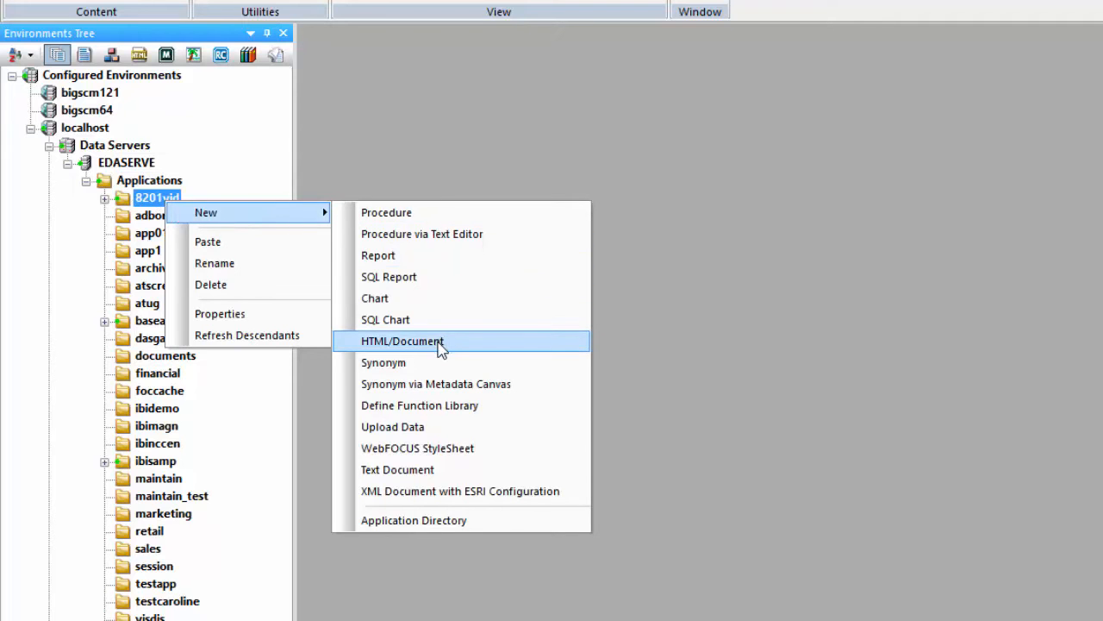
click(403, 340)
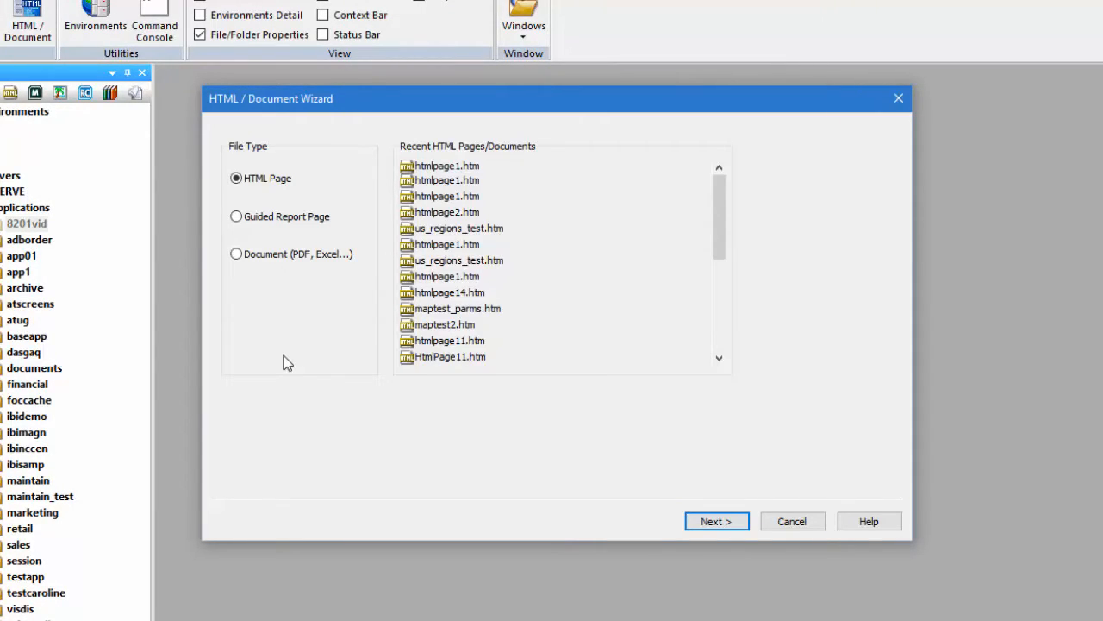
Step: Choose Document (PDF, Excel...) instead of HTML Page and continue to properties
click(306, 254)
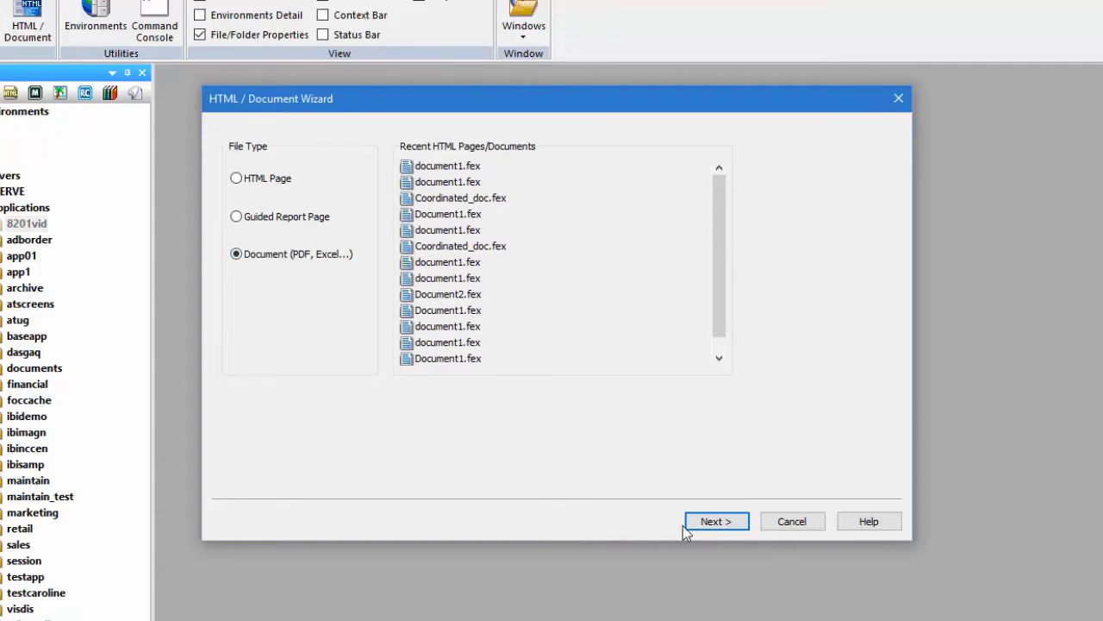
click(716, 521)
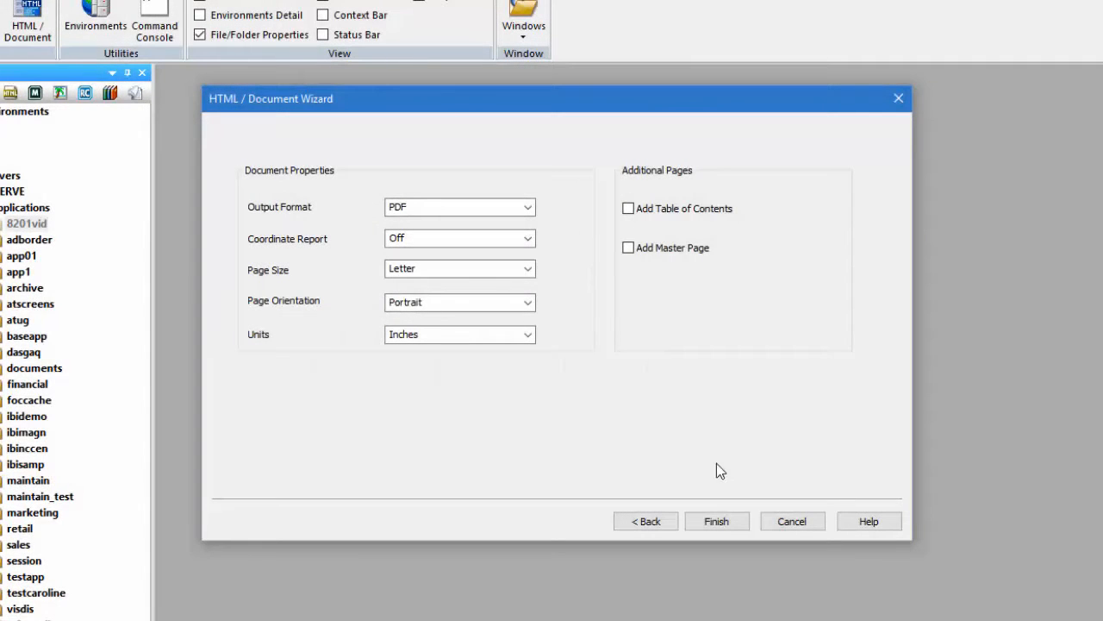
Step: Finish the wizard with defaults to open blank document1, then browse the Positioning and Utilities ribbons
click(715, 521)
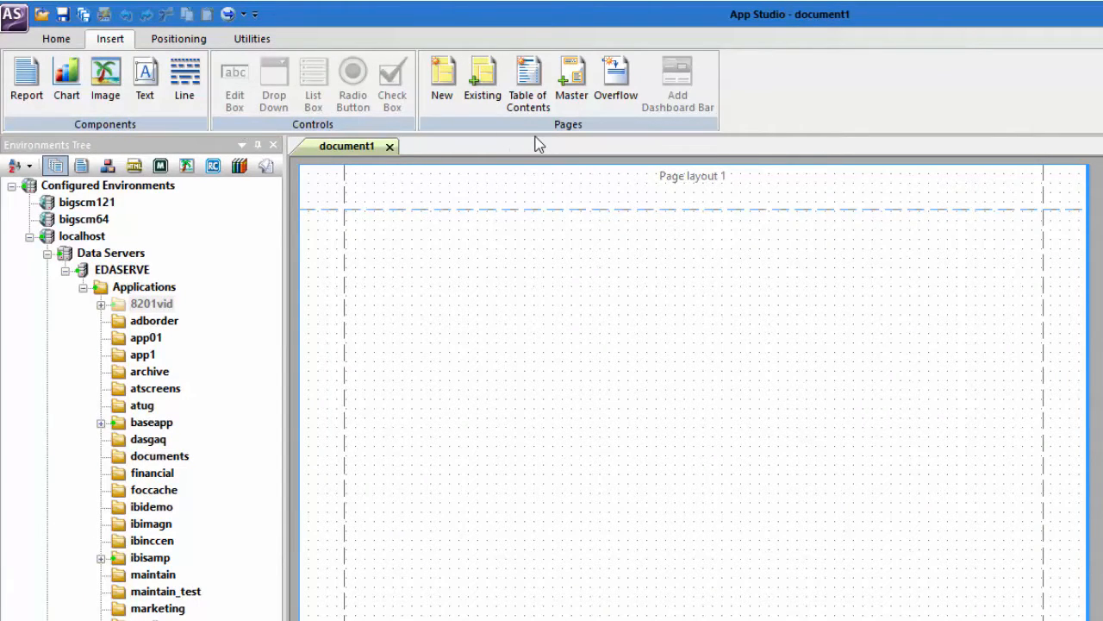
click(178, 38)
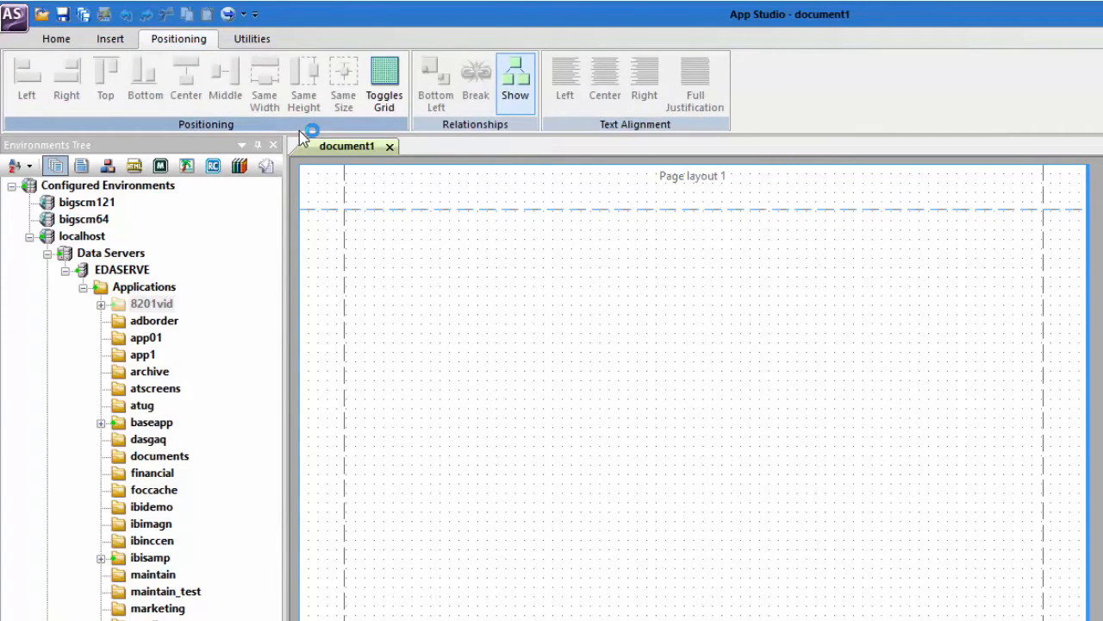
click(251, 38)
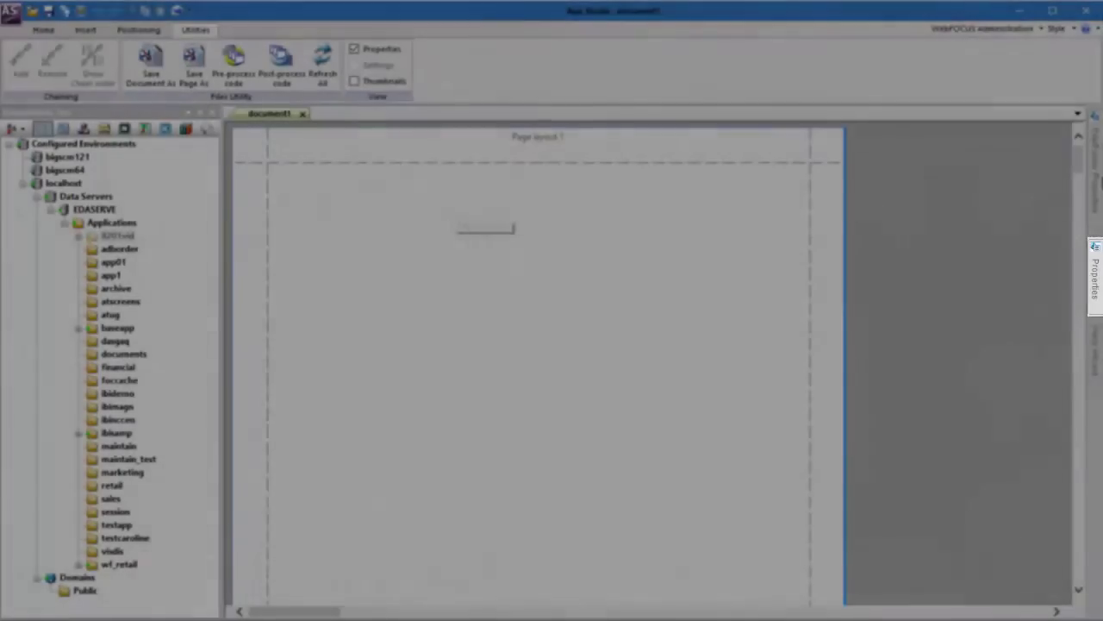
click(1094, 173)
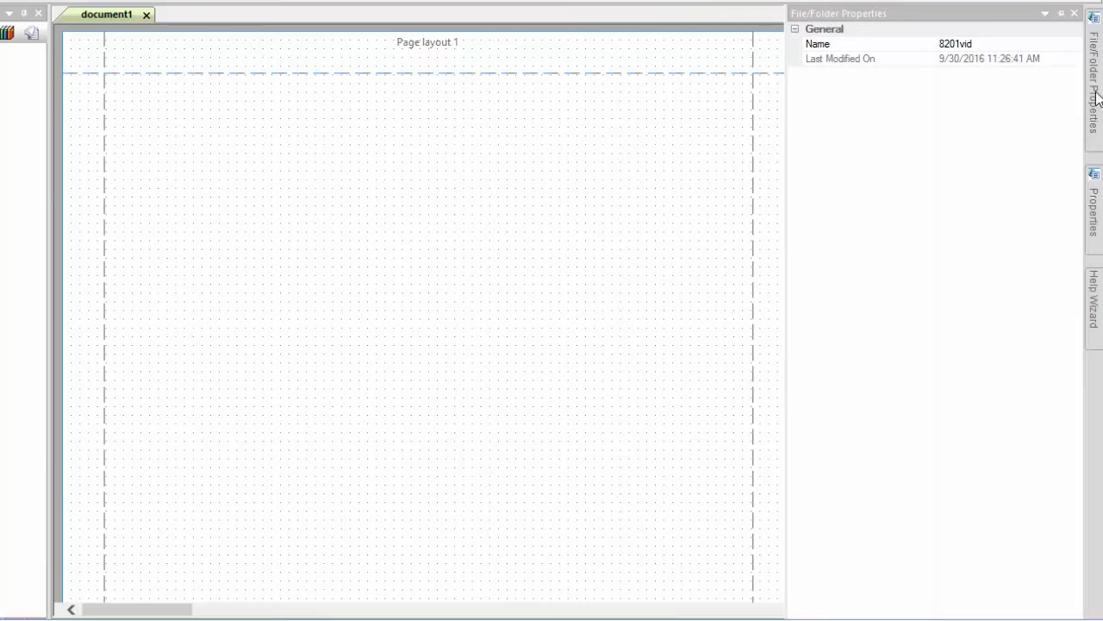
click(1093, 205)
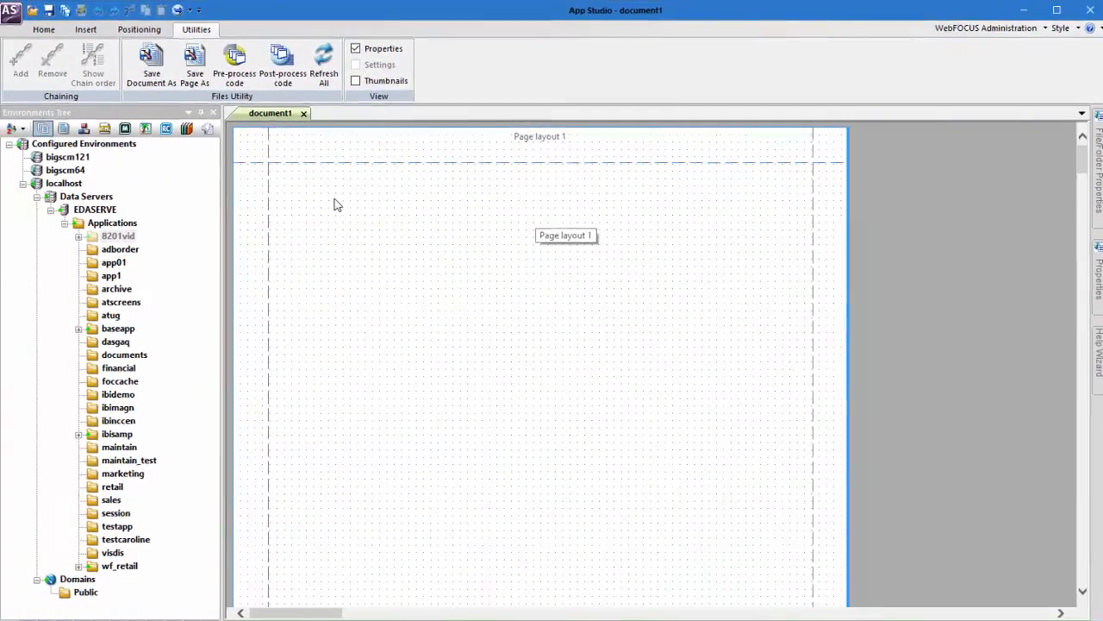
Step: Add a New Chart and draw its rectangle near the page's top left
right_click(335, 203)
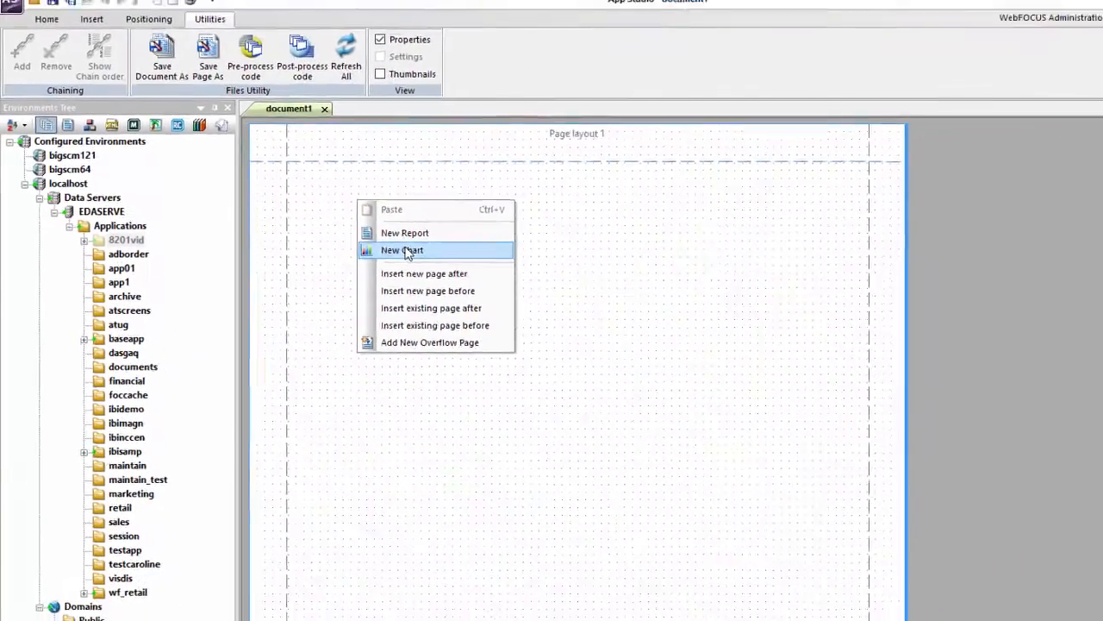
click(408, 252)
drag(295, 182, 557, 405)
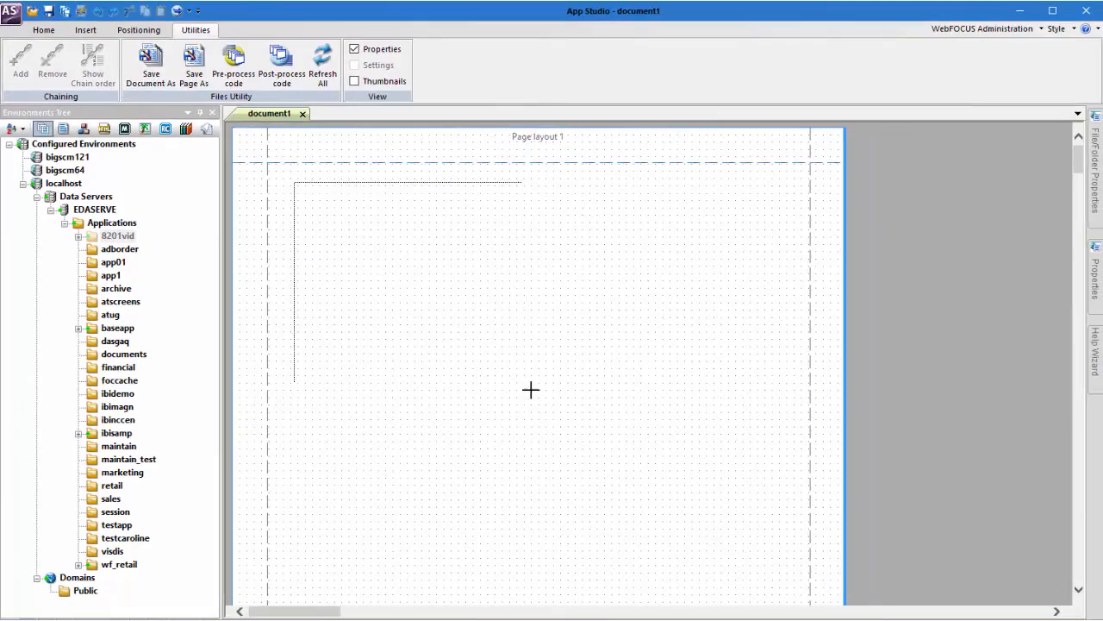
Step: Reference the existing procedure document1.fex for the new chart
right_click(448, 263)
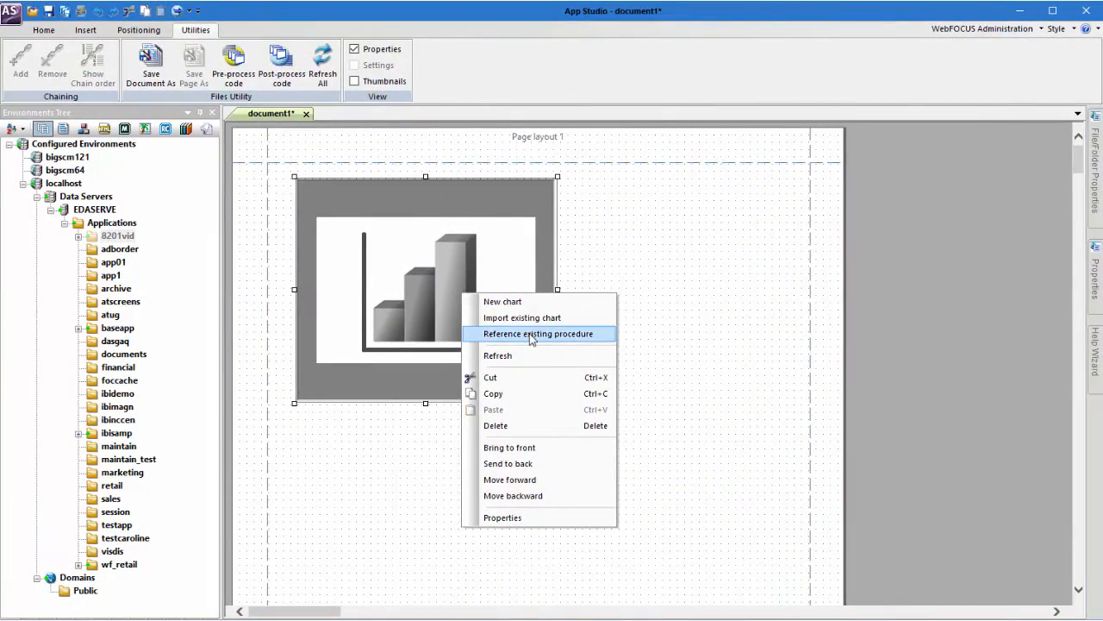
click(537, 334)
click(521, 147)
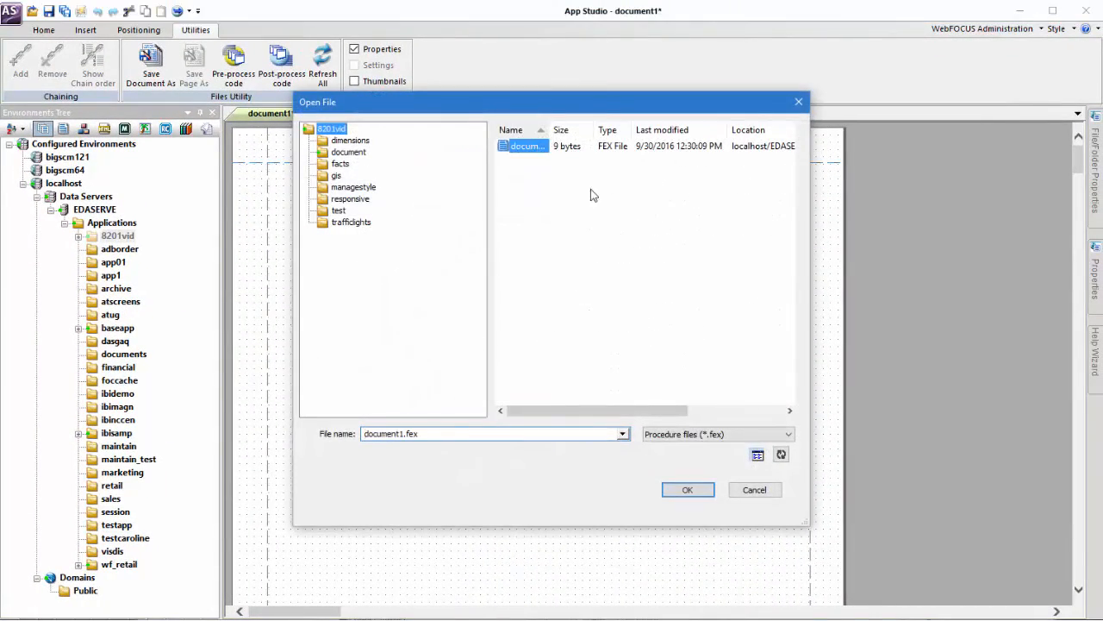